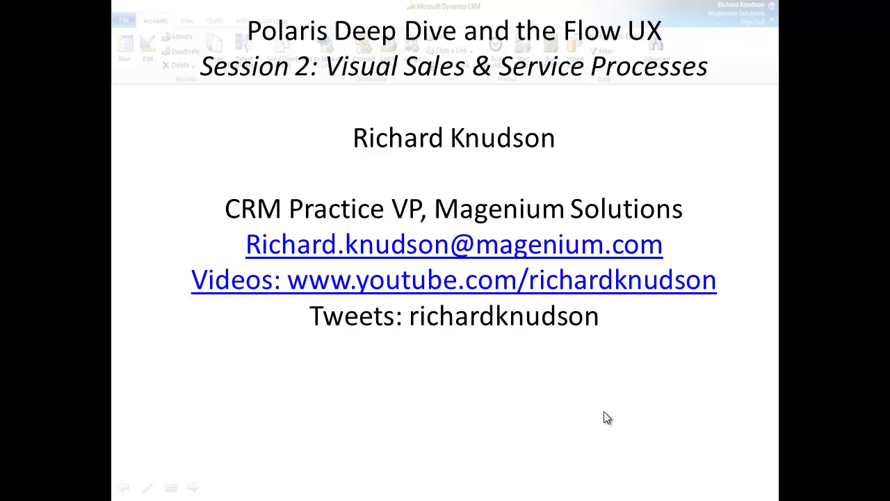
Advance to the 'Visual Sales and Service Processes' slide, showing its first bullet
click(607, 418)
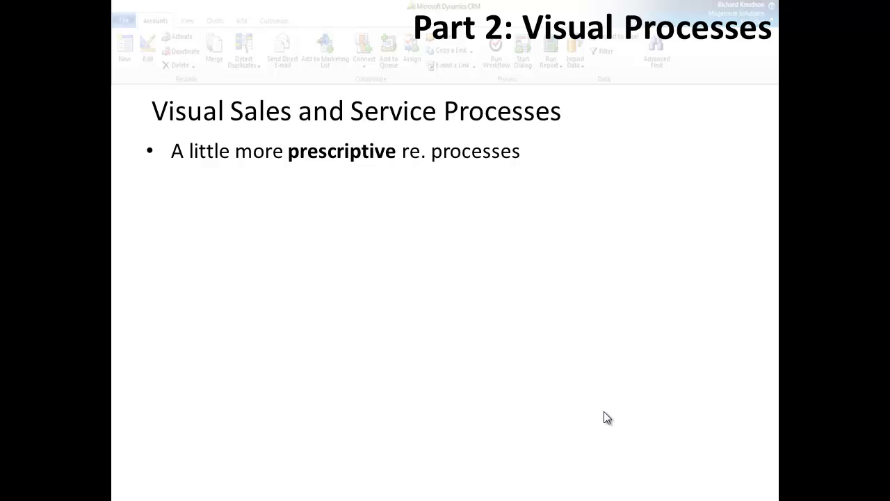
Reveal the three remaining bullets, then the example case and opportunity form screenshots
click(607, 418)
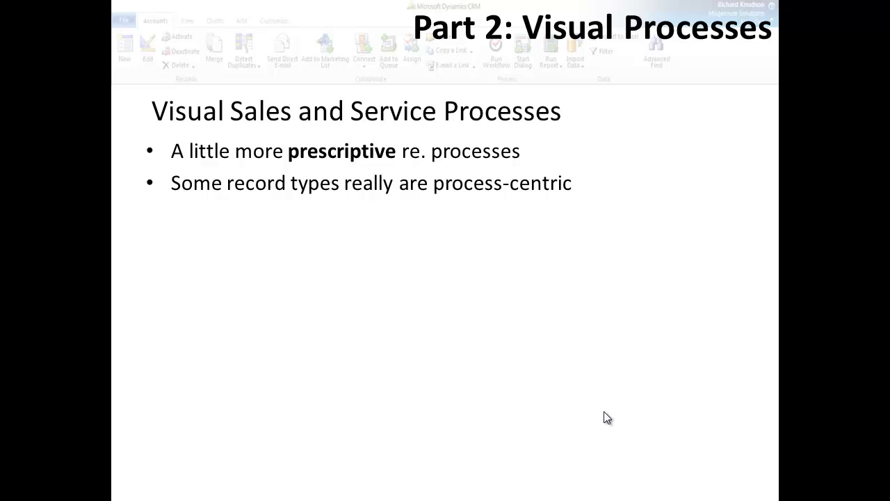
click(607, 418)
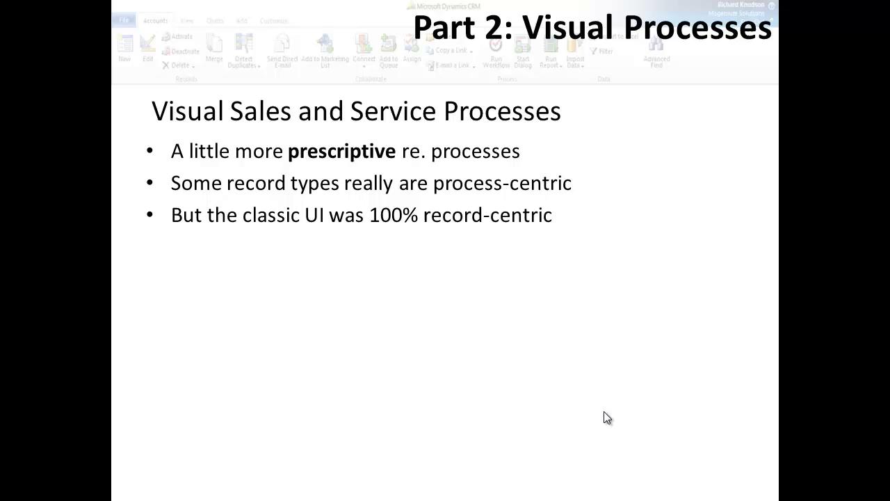
key(Right)
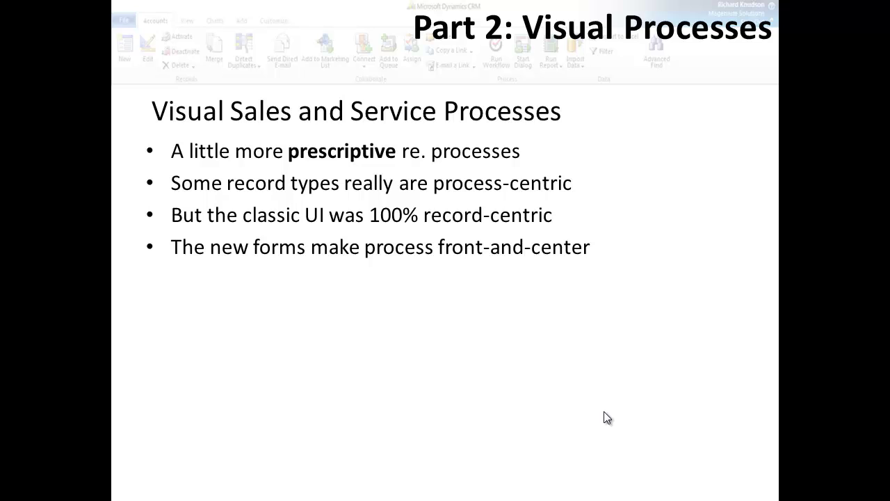
key(Right)
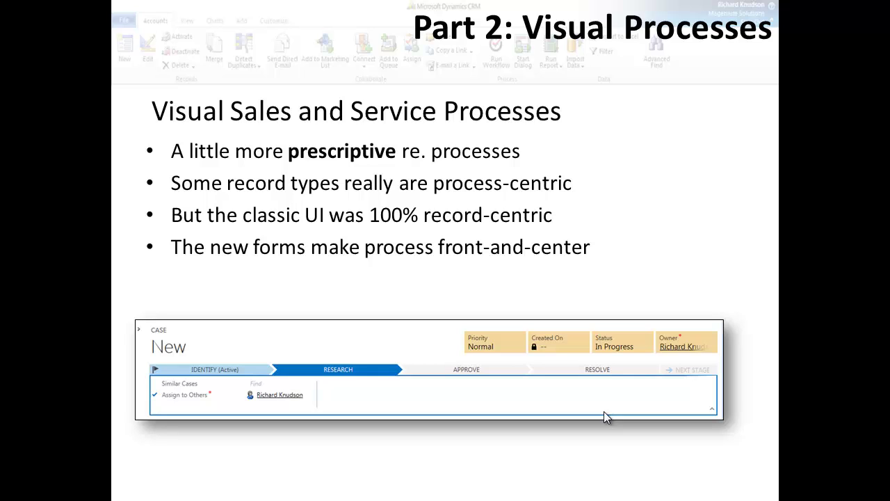
key(Right)
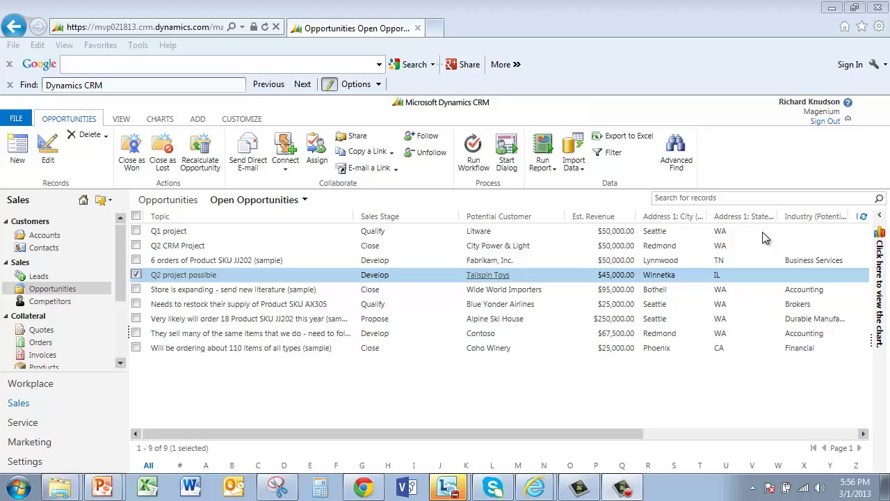
click(762, 232)
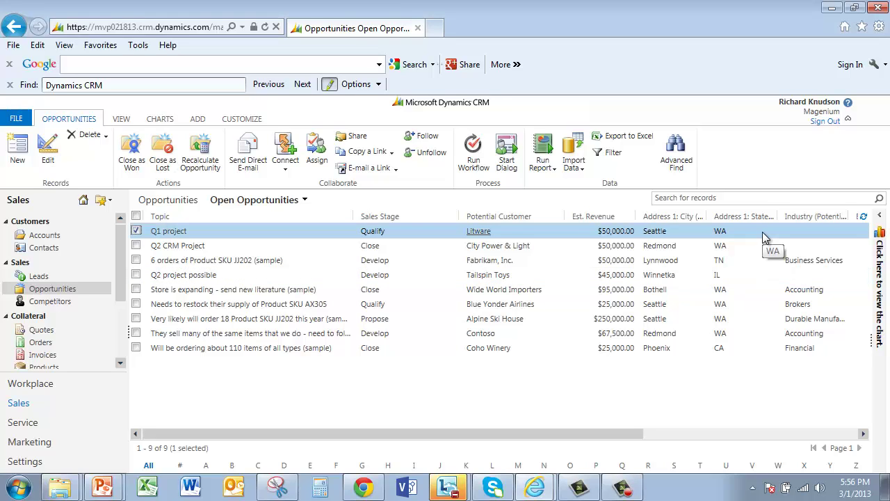
click(187, 278)
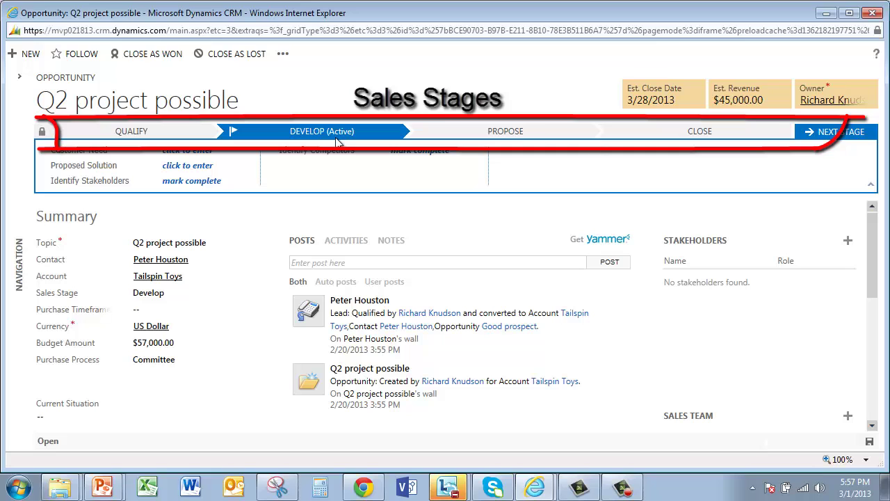
click(484, 135)
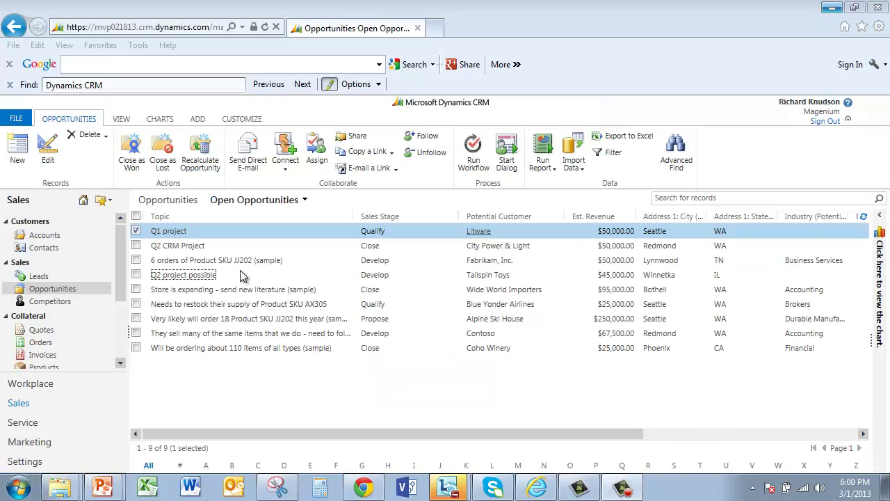
Open 'Q2 project possible' and move it from Develop through Propose into Close
click(242, 276)
click(172, 277)
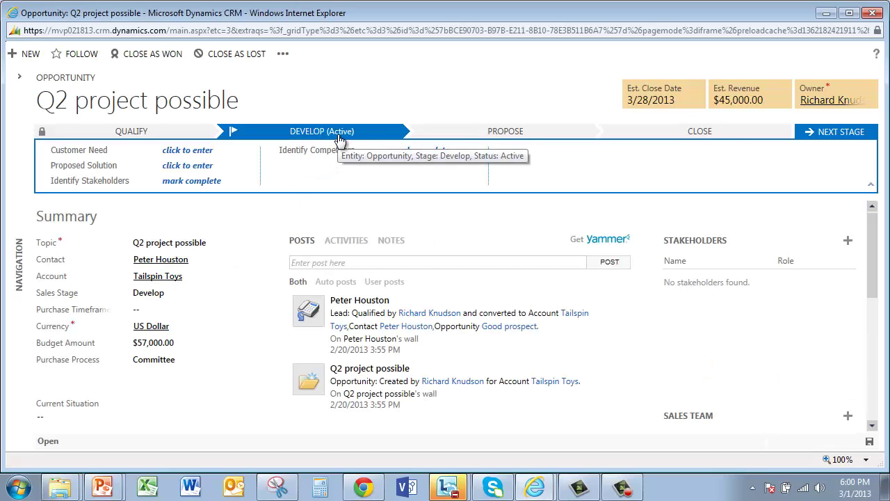
click(839, 134)
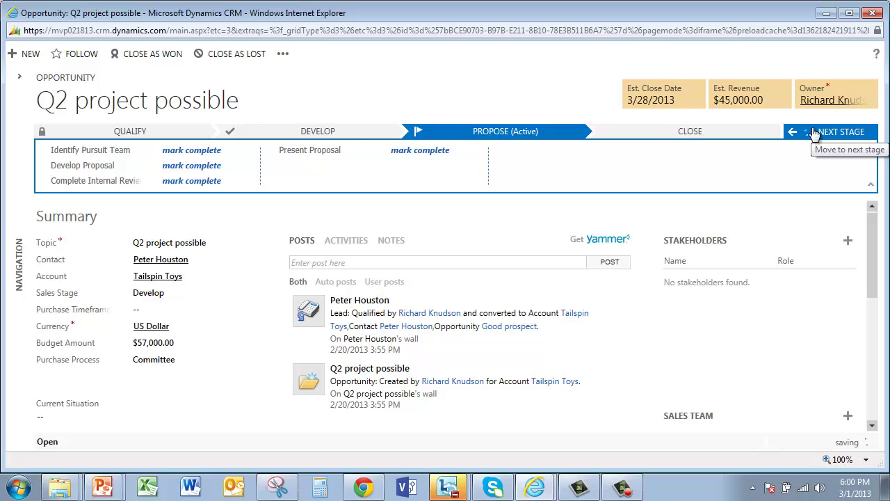
click(814, 132)
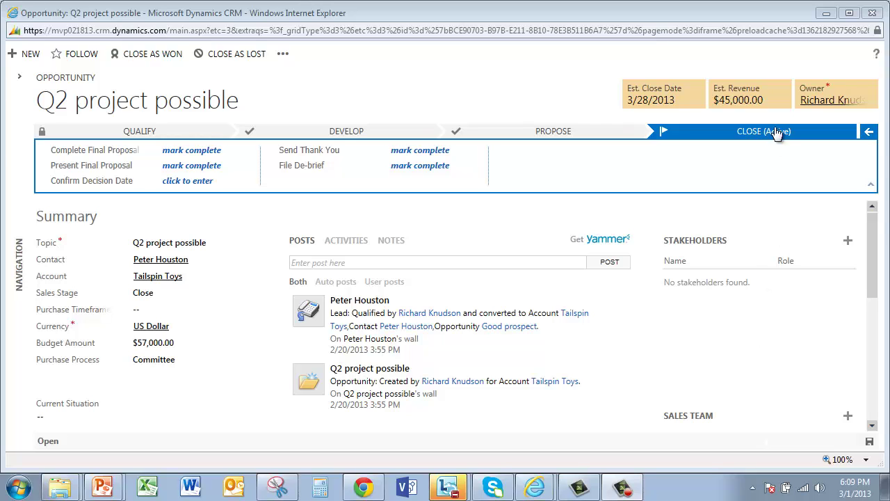
Close the record and show the Sales Pipeline funnel chart beside the opportunities list
click(873, 14)
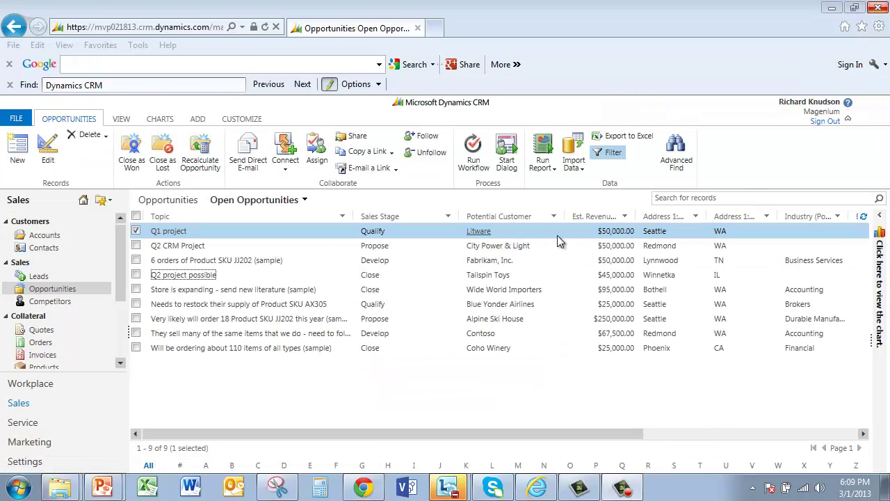
click(881, 220)
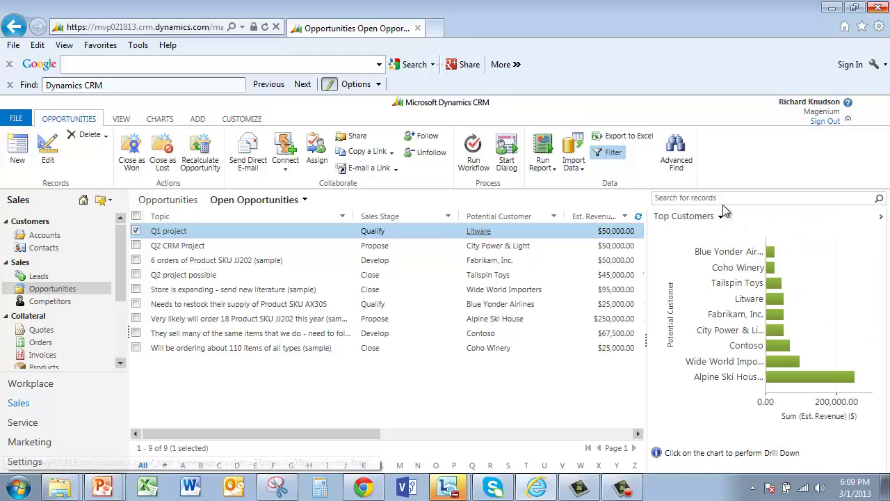
click(719, 223)
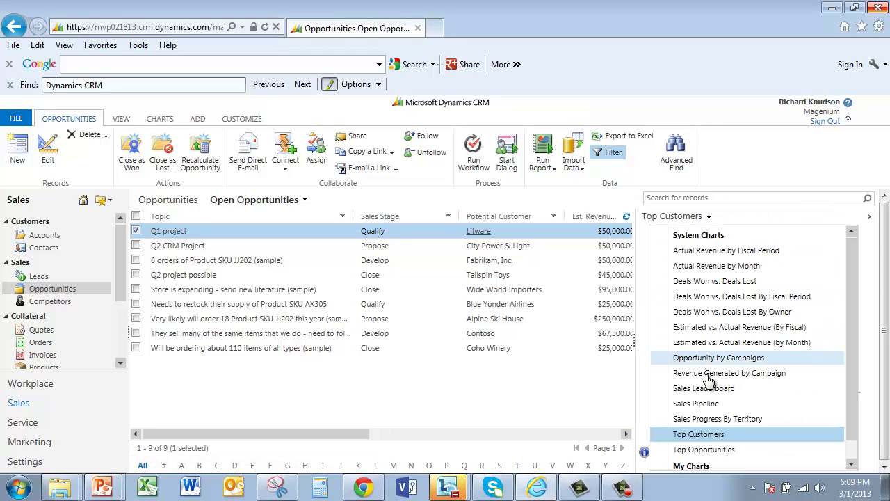
click(699, 405)
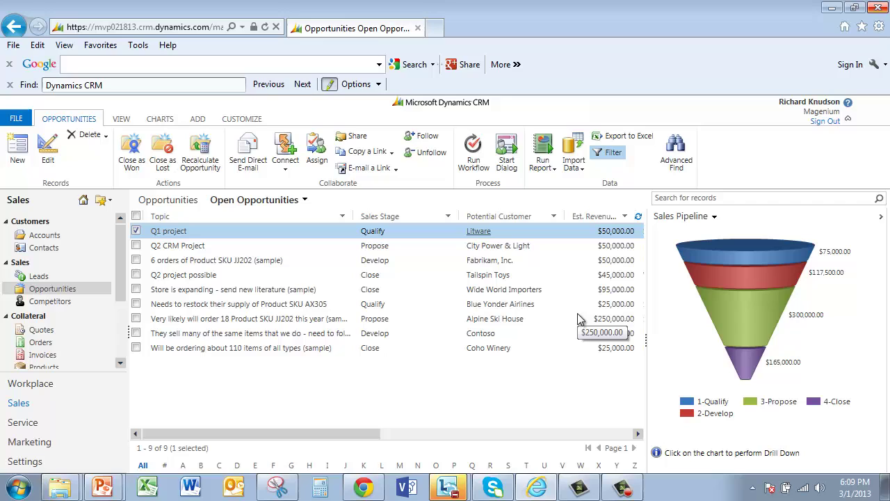
Drill the list down to Develop-phase deals: 2 records worth $117,500
mouse_move(742, 316)
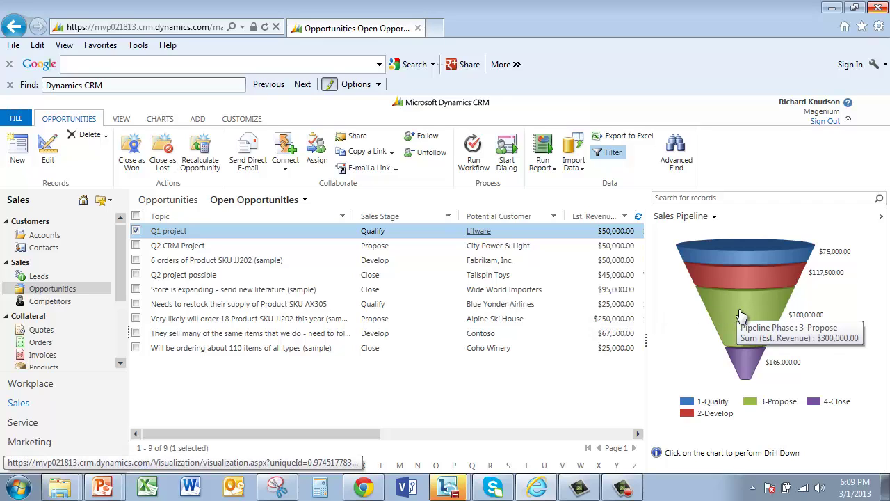
click(742, 316)
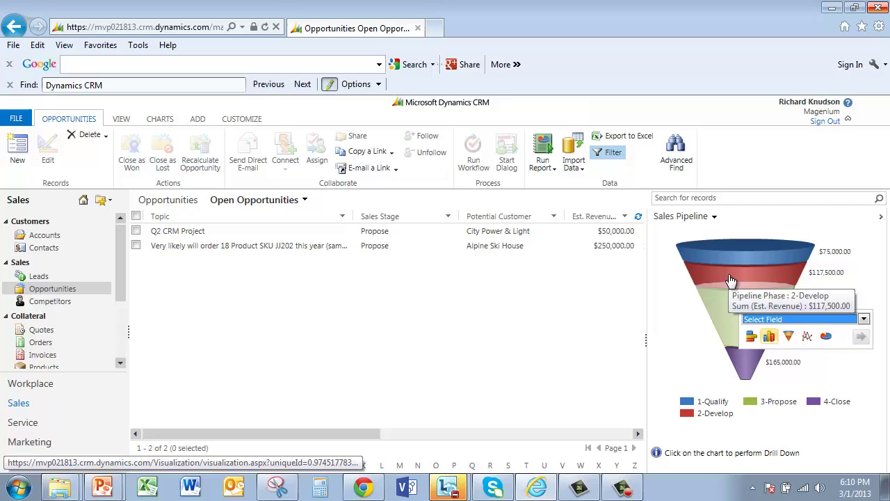
click(729, 278)
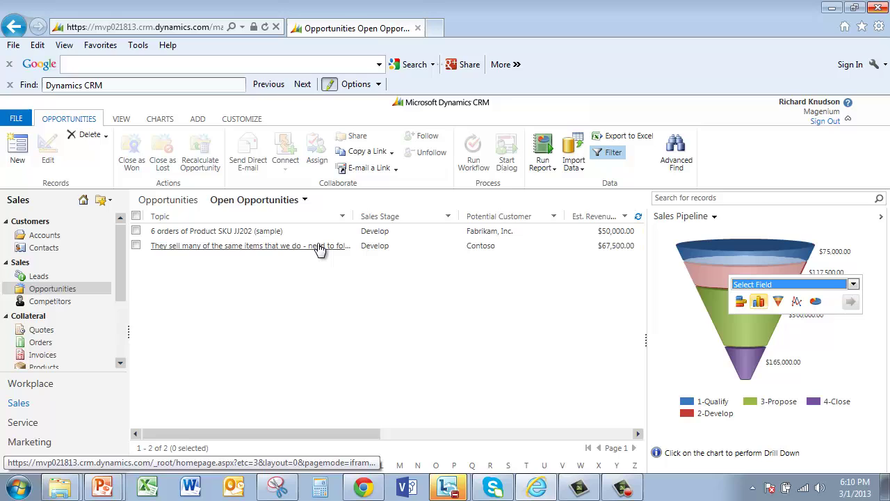
Move '6 orders of Product SKU JJ202 (sample)' from Develop to Propose and close it
click(247, 231)
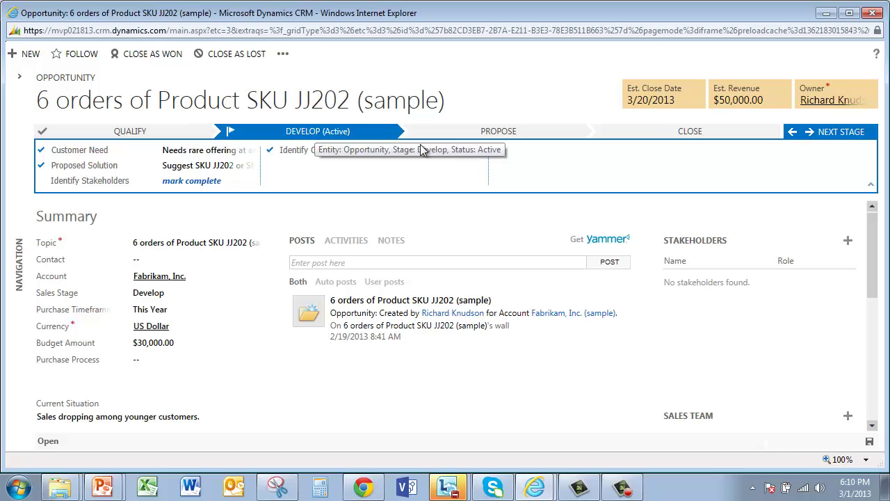
click(813, 133)
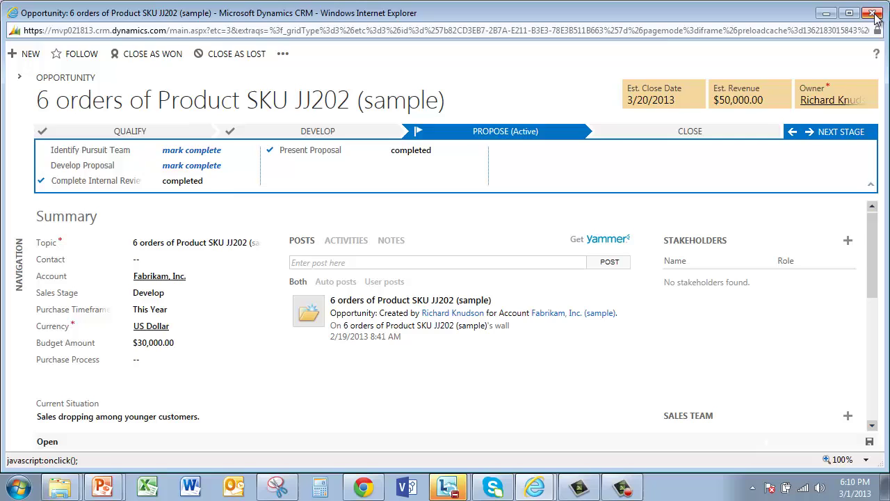
click(874, 14)
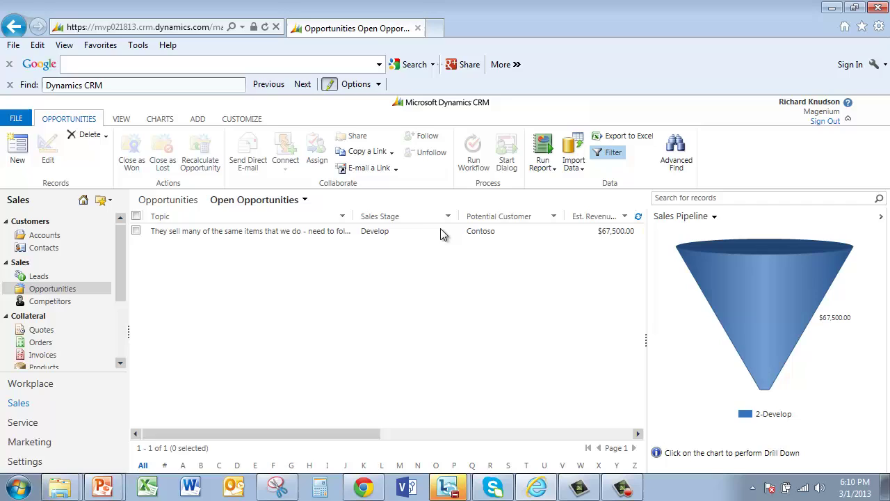
Clear the list filters to show all 9 opportunities and drill into the Propose funnel segment
click(443, 232)
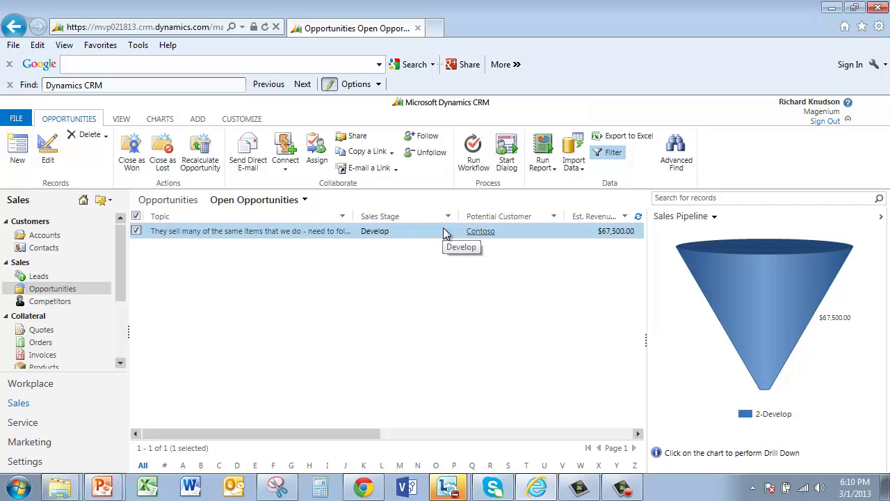
click(601, 153)
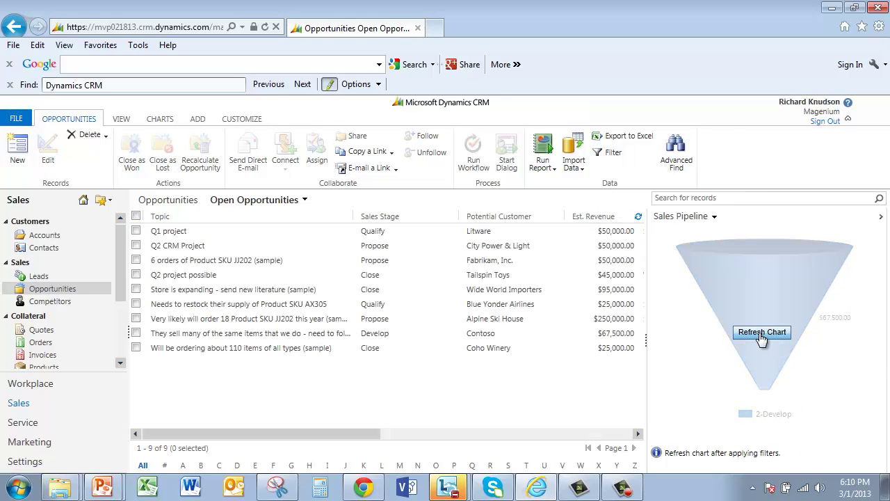
click(762, 333)
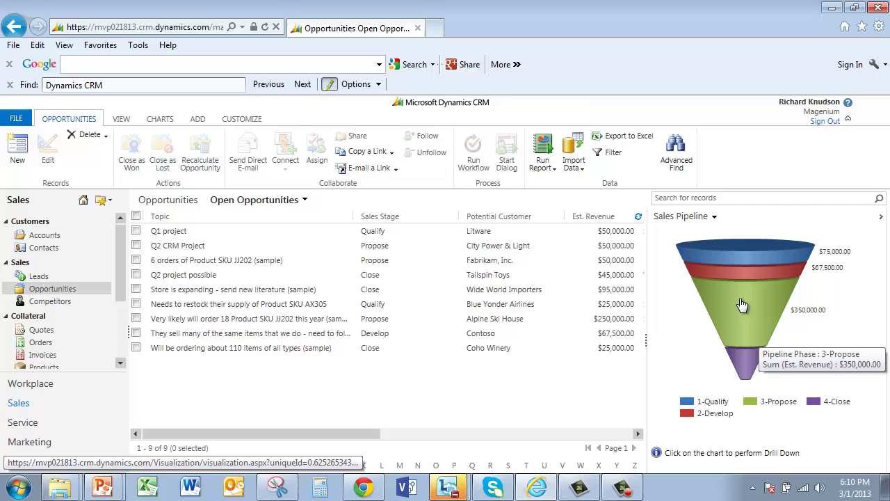
click(743, 304)
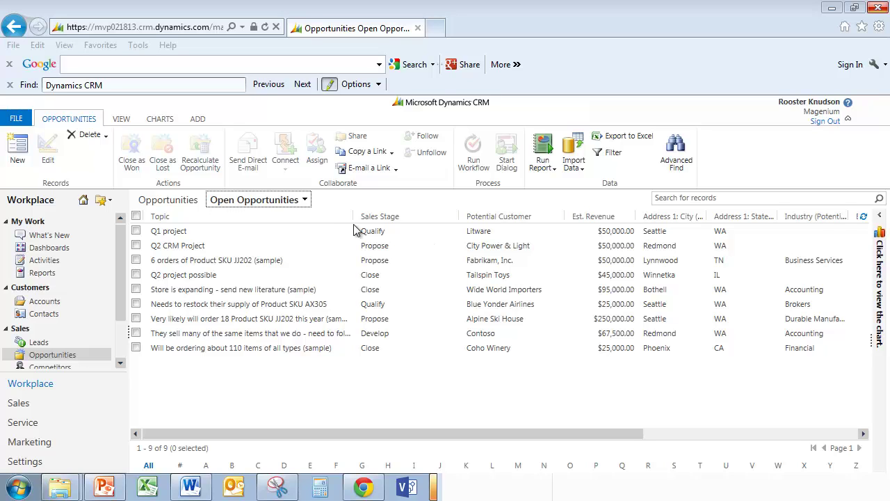
Create a blank opportunity in the Qualify stage and show its additional commands
click(24, 144)
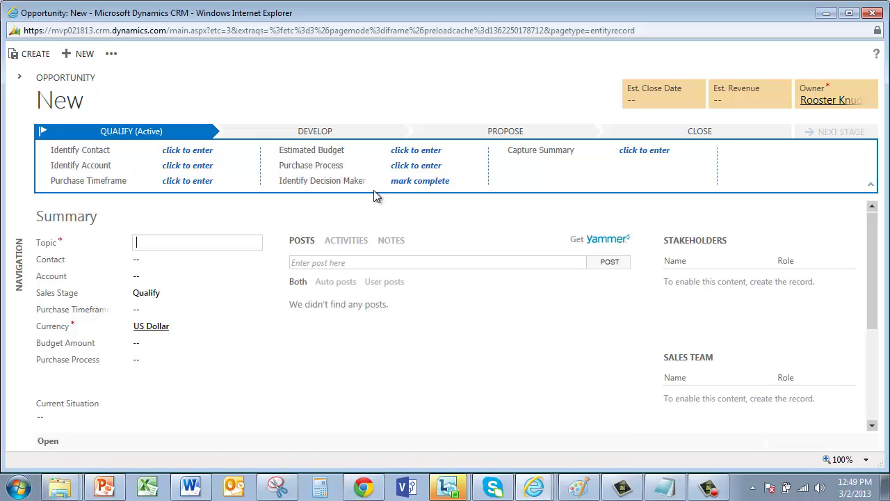
click(111, 56)
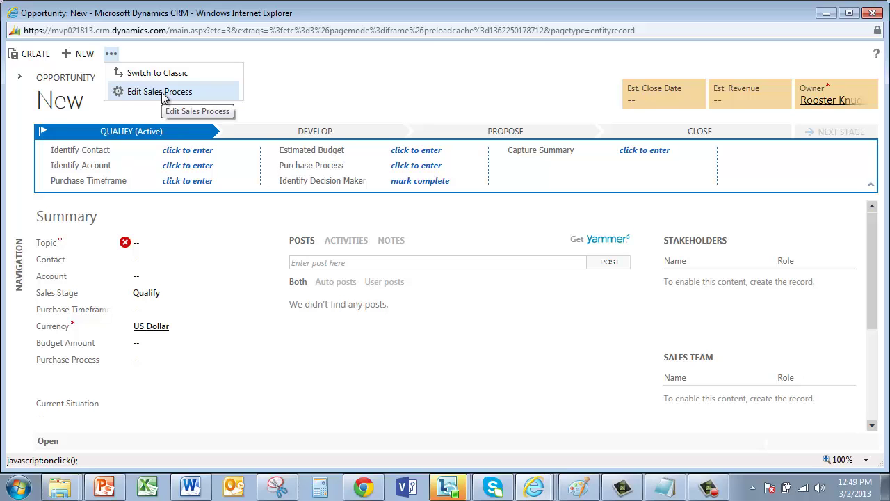
Open Edit Sales Process to view the Qualify, Develop and Propose stages and their fields
click(162, 93)
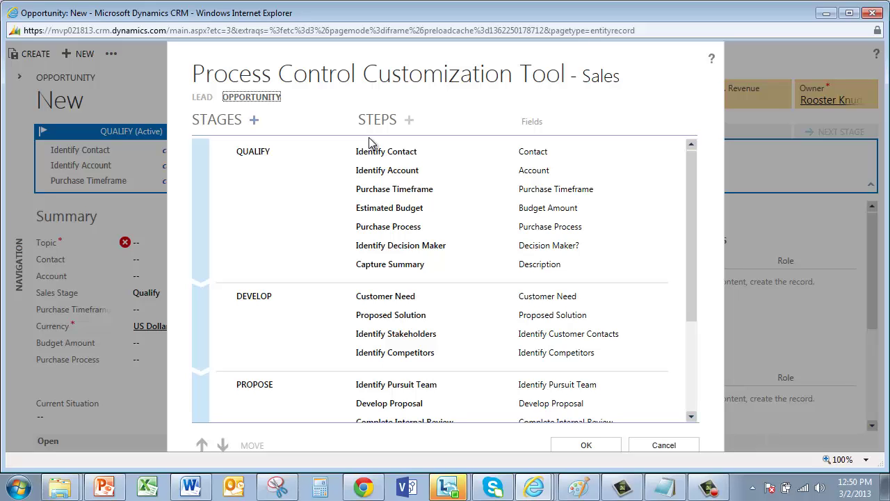
mouse_move(332, 164)
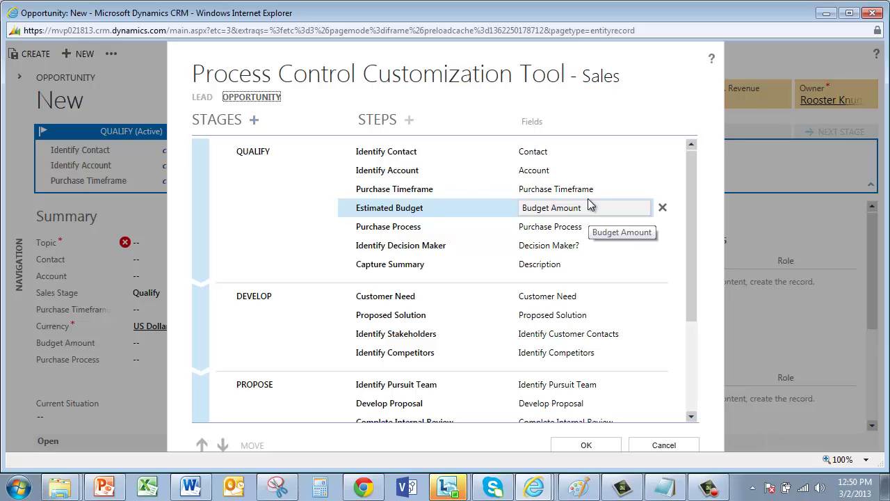
Rename the Develop stage to RESEARCH
click(582, 155)
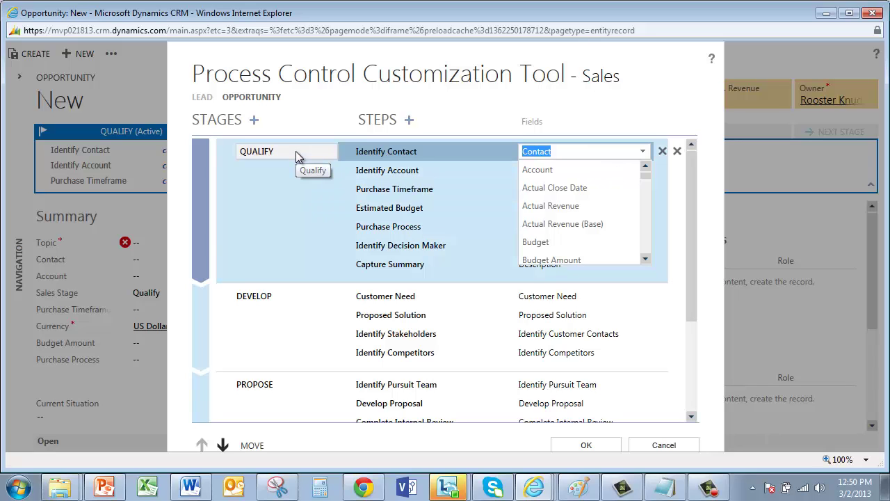
click(276, 298)
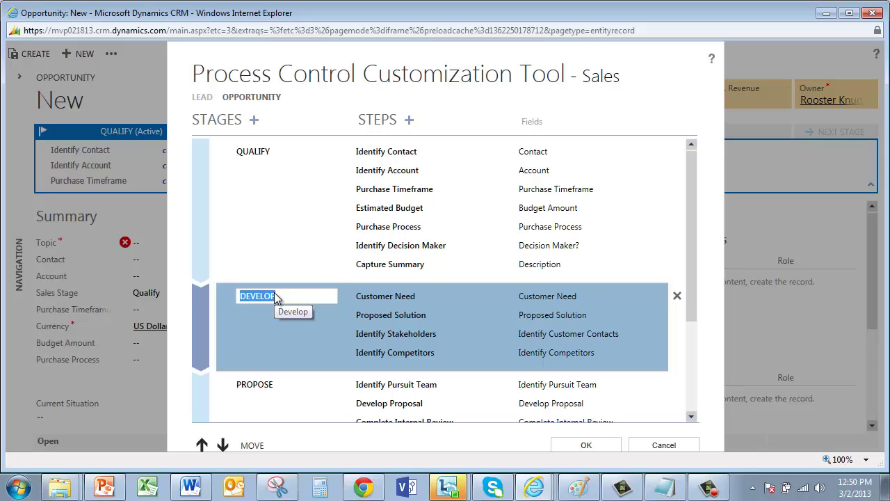
text(RESEARCH)
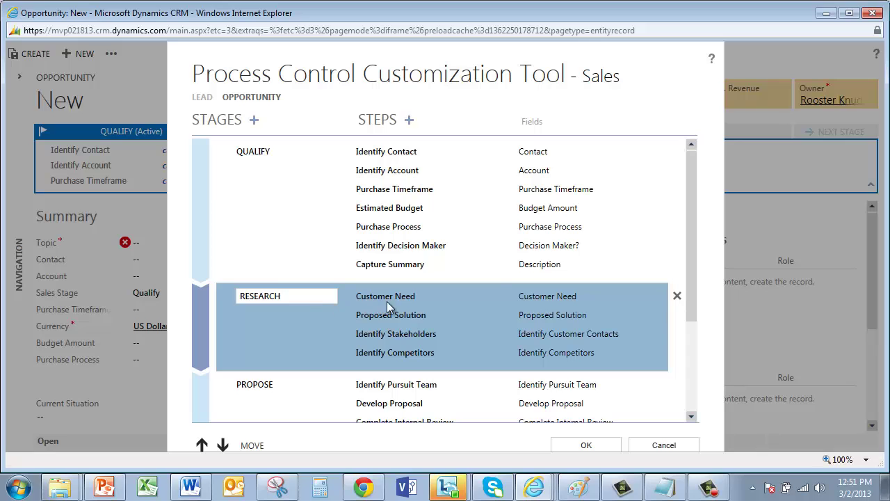
Delete the Customer Need and Proposed Solution steps from the RESEARCH stage
click(390, 298)
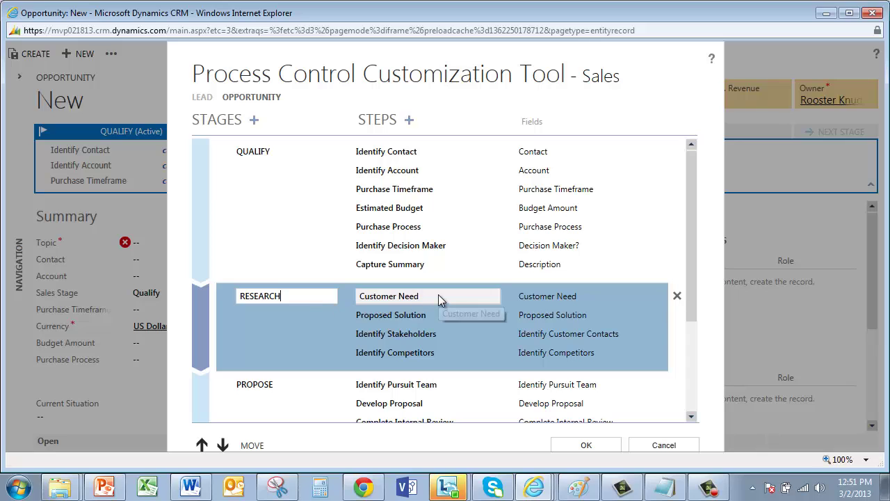
click(440, 298)
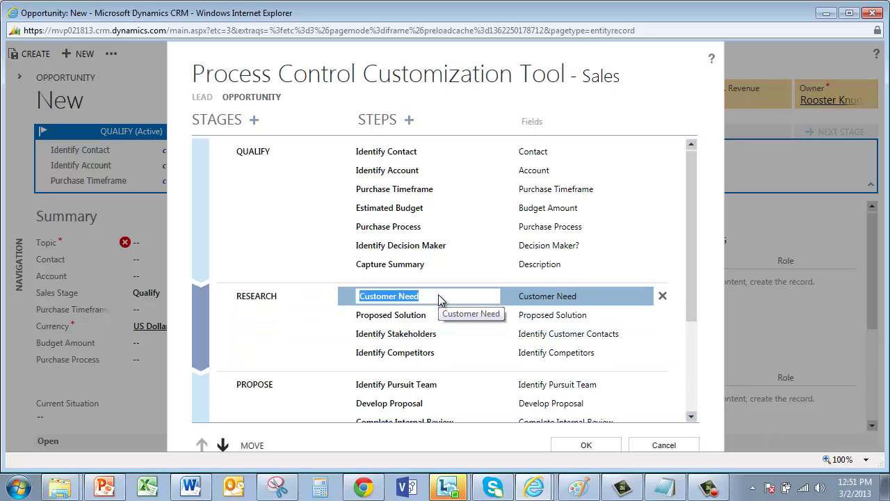
click(663, 295)
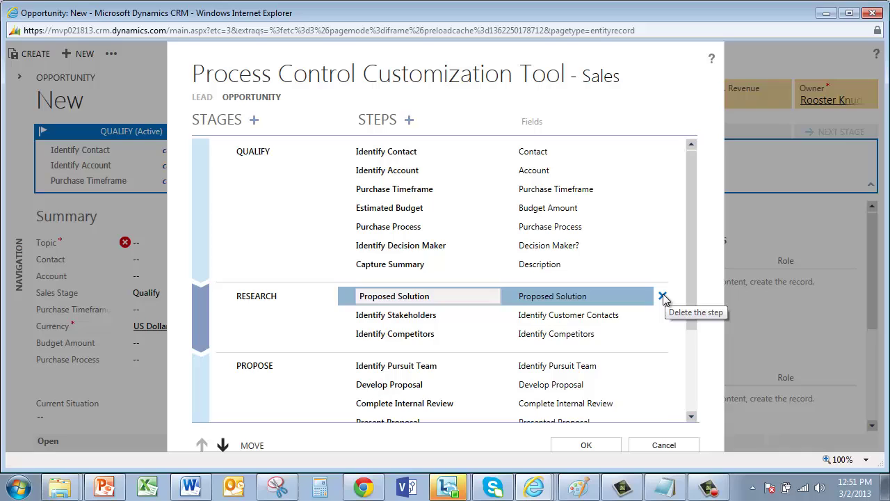
click(664, 295)
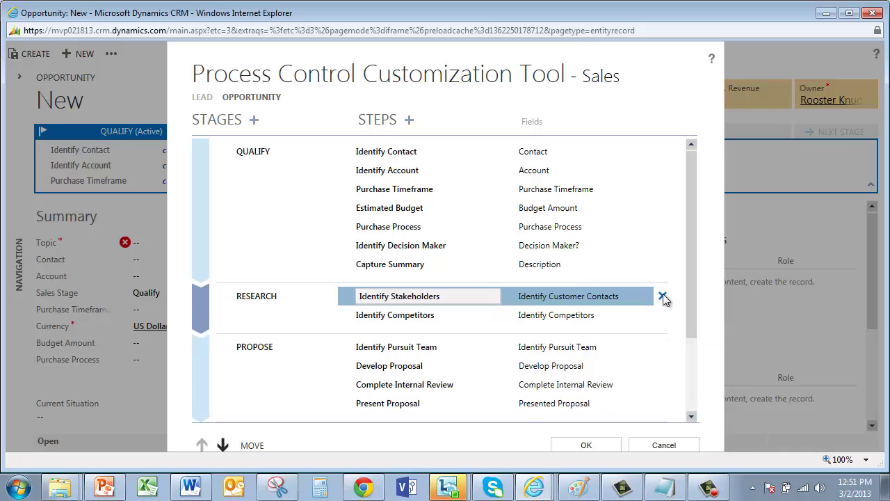
Add a NEEDS ANALYSIS stage and move it down twice, below RESEARCH and above PROPOSE
click(255, 123)
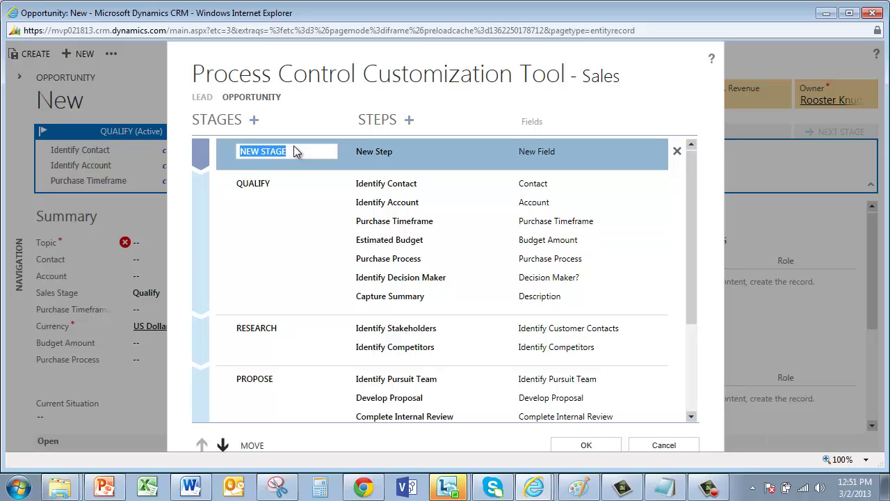
text(N)
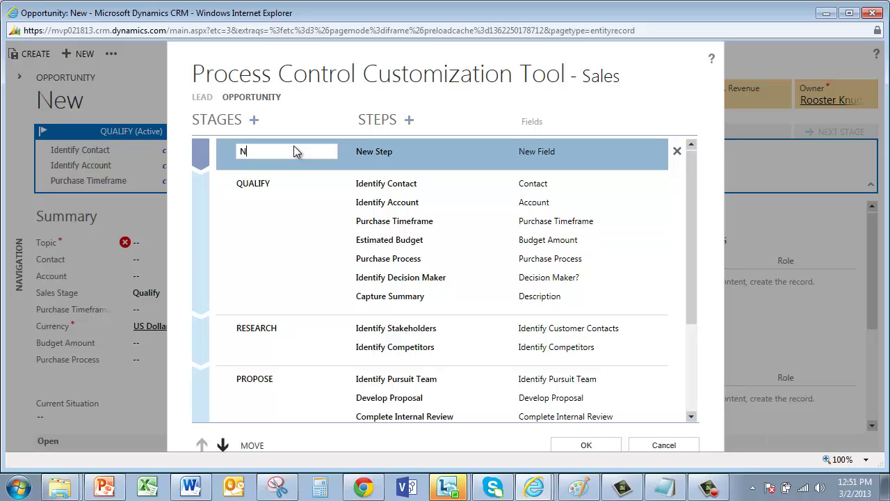
text(EEDS ANALYSIS)
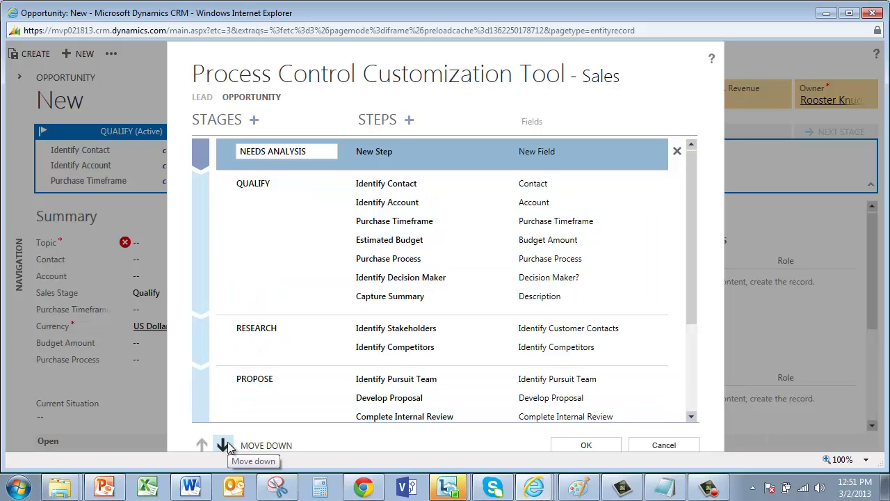
click(223, 444)
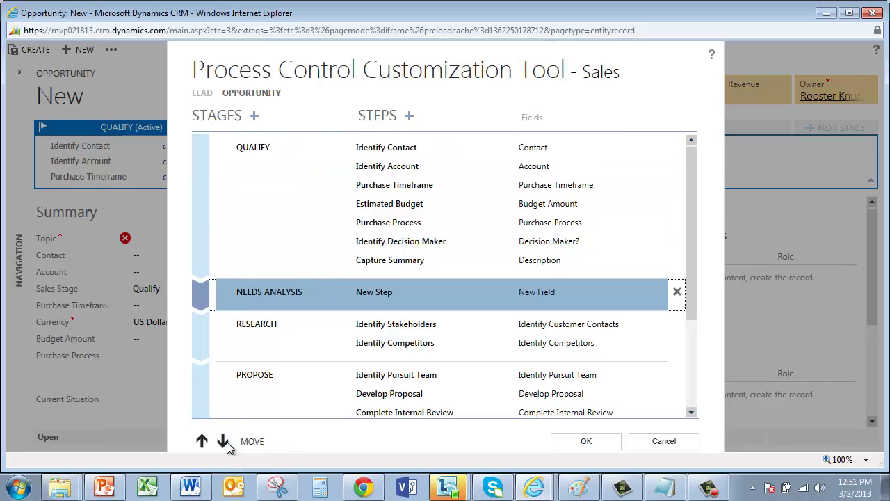
click(223, 443)
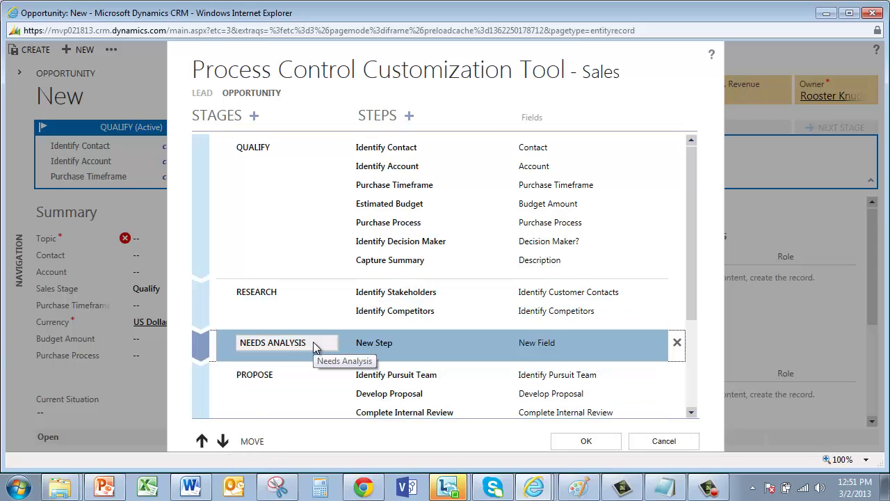
Link the placeholder Needs Analysis step to the Customer Need field and name it 'Customer Need'
click(391, 343)
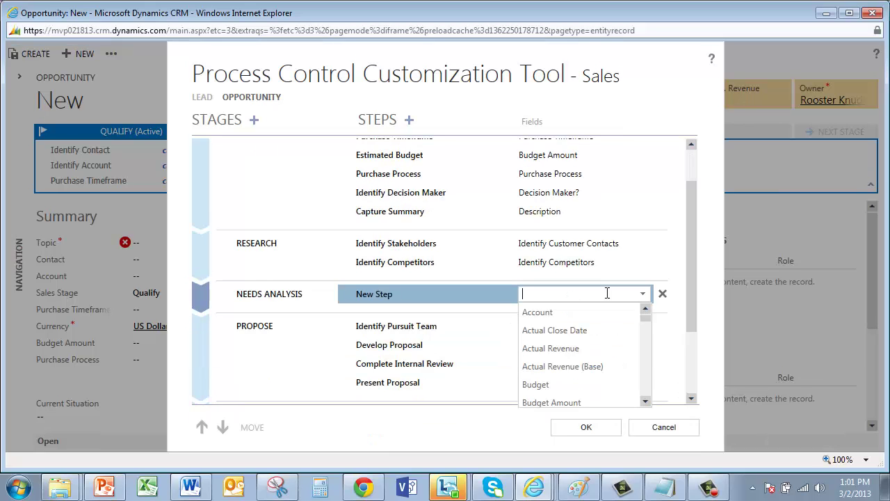
text(customer)
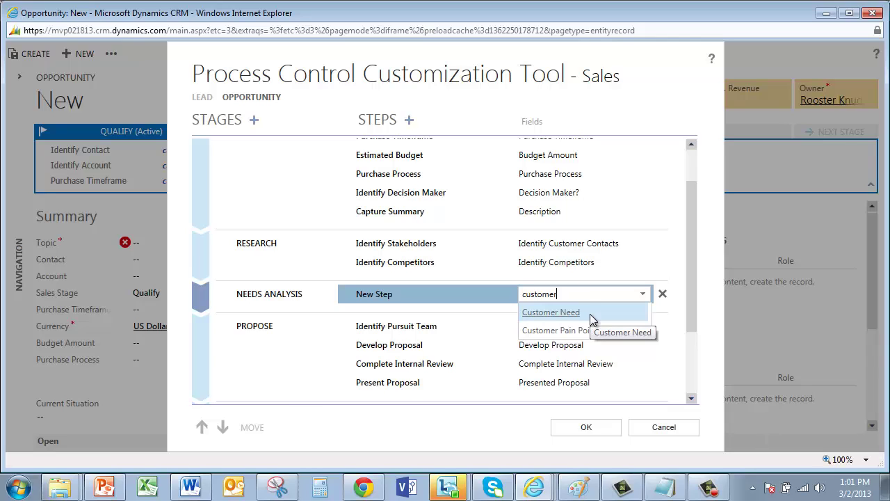
click(590, 314)
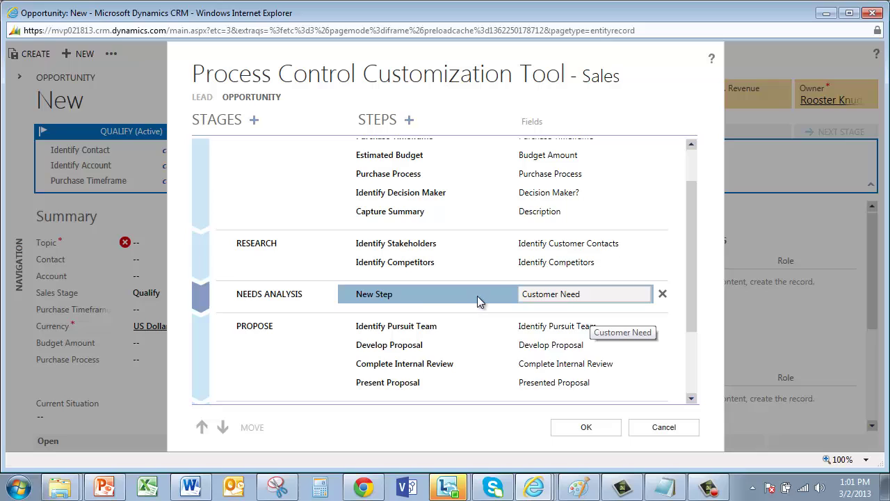
click(414, 294)
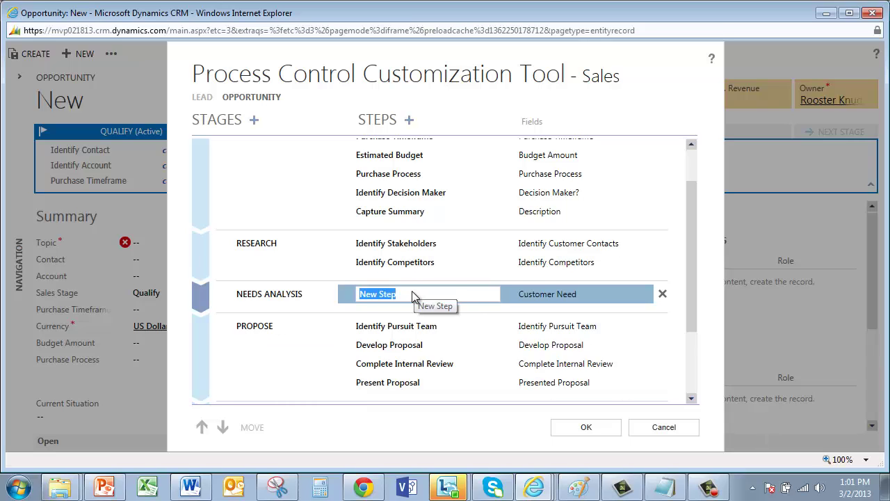
text(Customer Need)
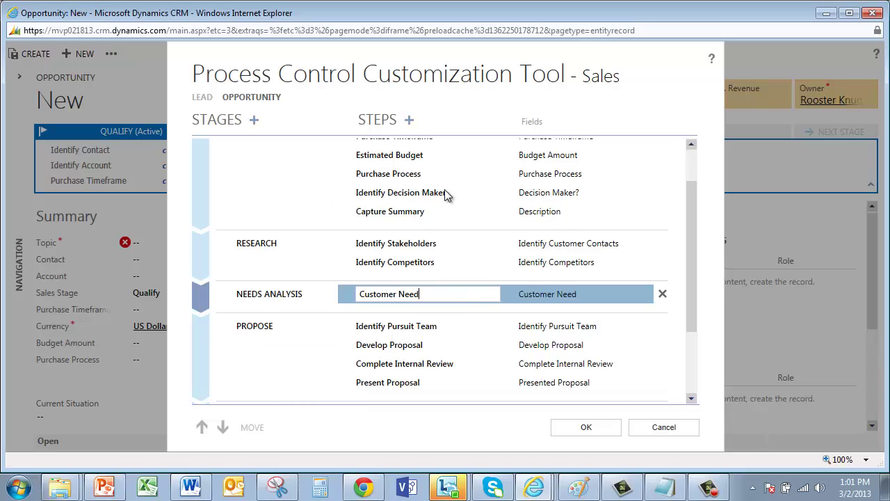
Add a 'Proposed Solution' step mapped to the Proposed Solution field
click(409, 120)
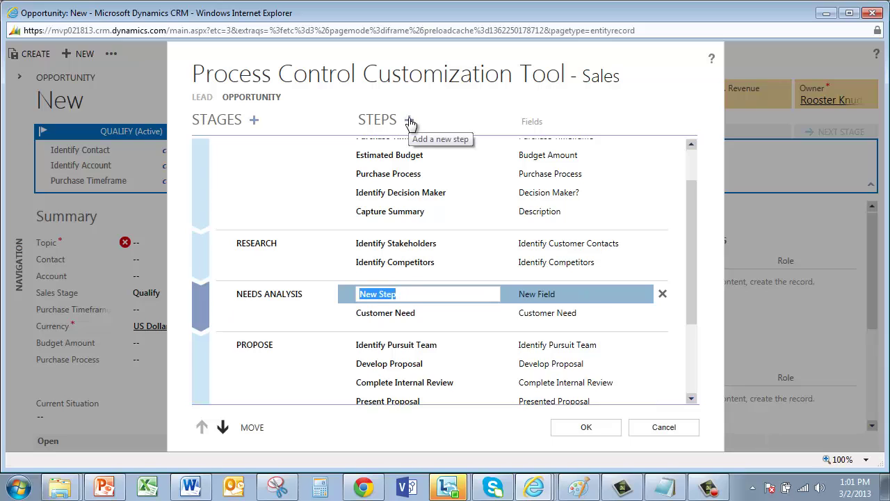
click(562, 293)
text(proposed solution)
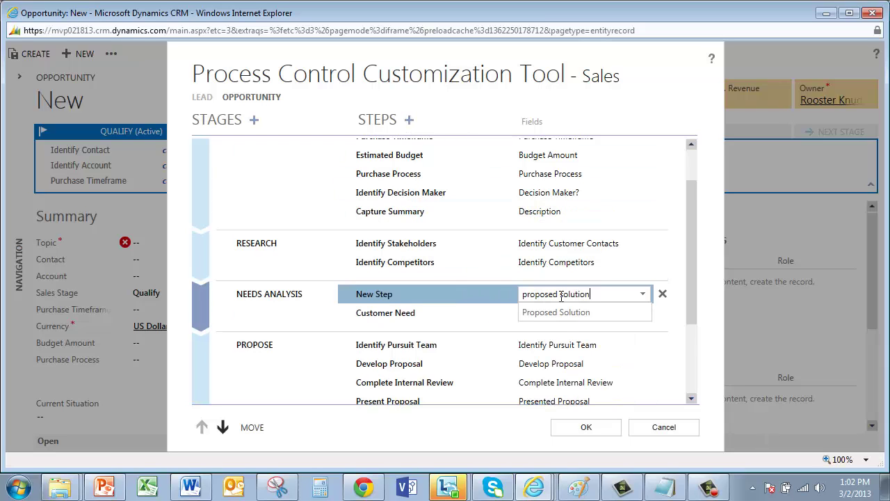
click(562, 311)
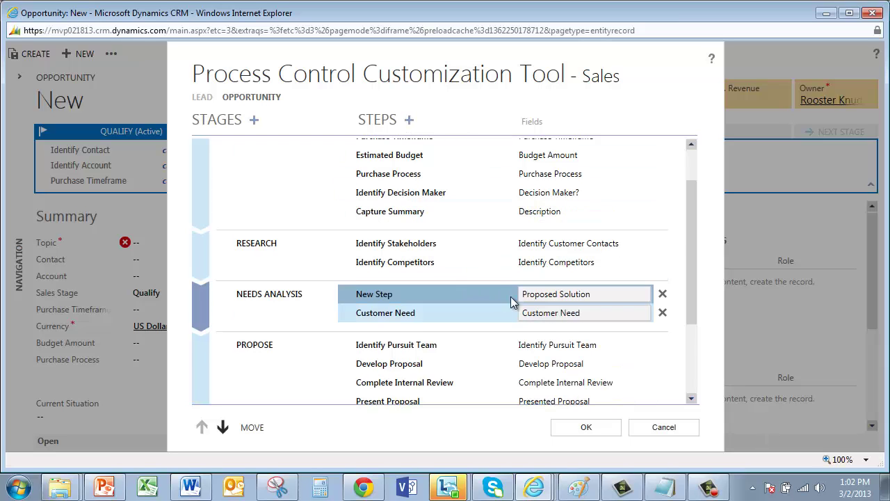
click(463, 293)
text(Proposed Solution)
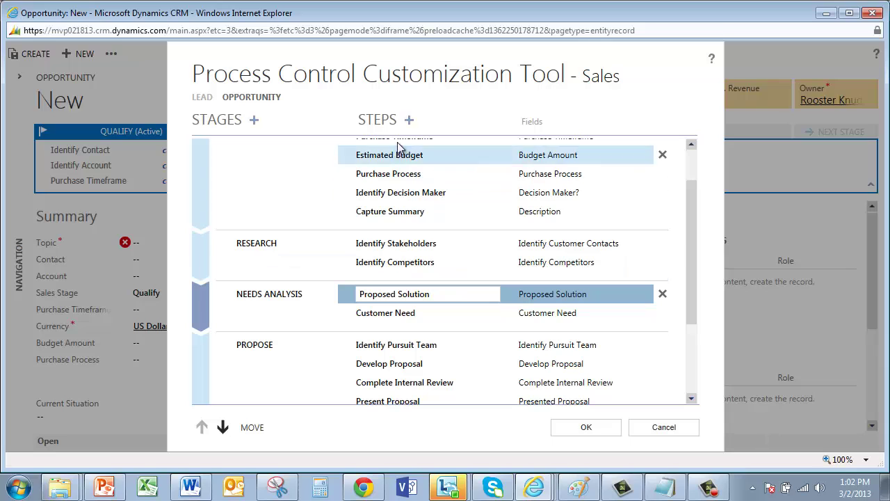
Add a 'Confirm Interest' step mapped to the Confirm Interest field
click(409, 121)
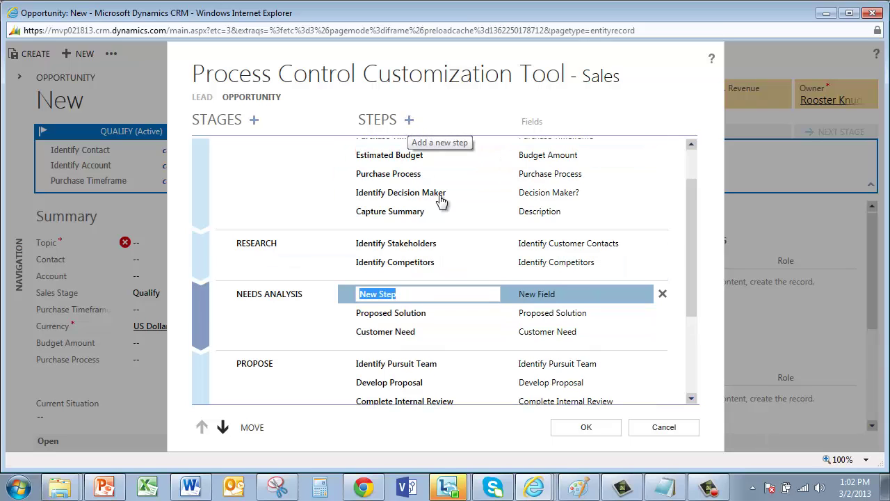
click(565, 296)
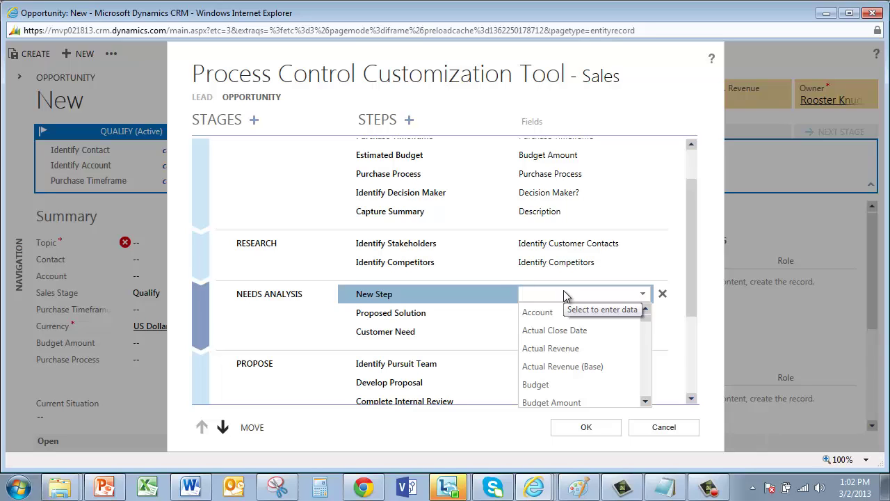
text(conf)
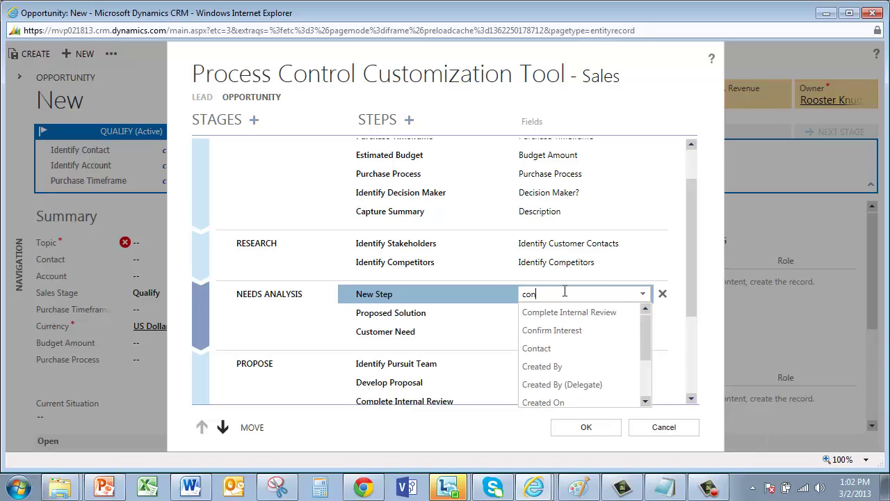
text(irm)
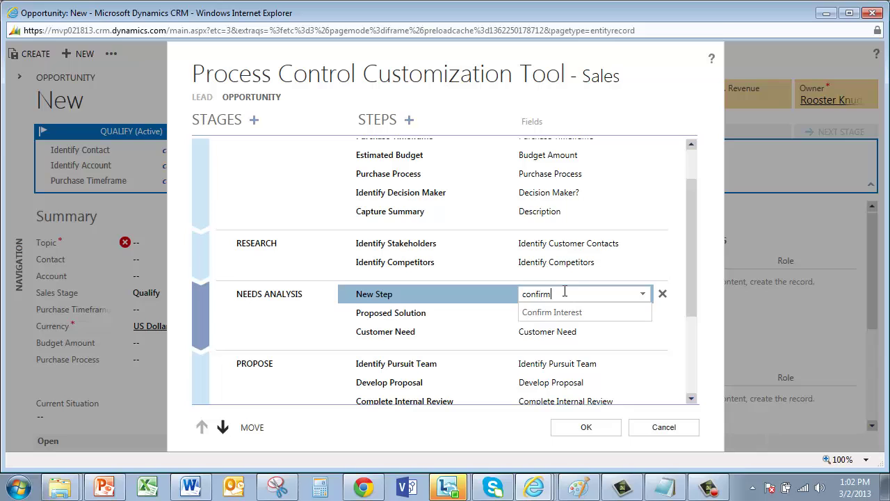
click(565, 313)
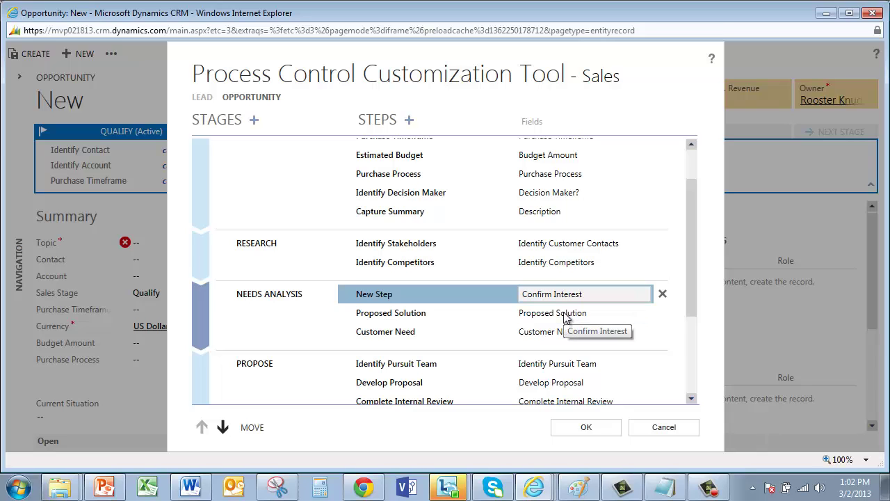
click(431, 294)
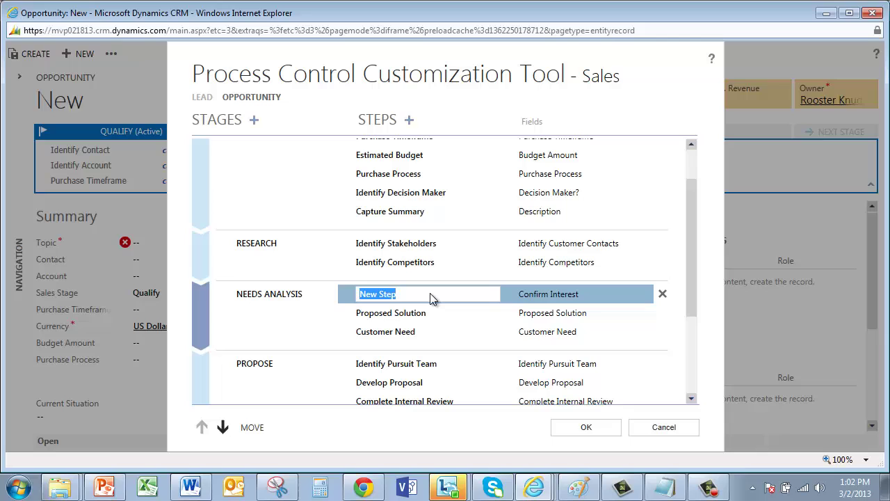
text(Confirm Interest)
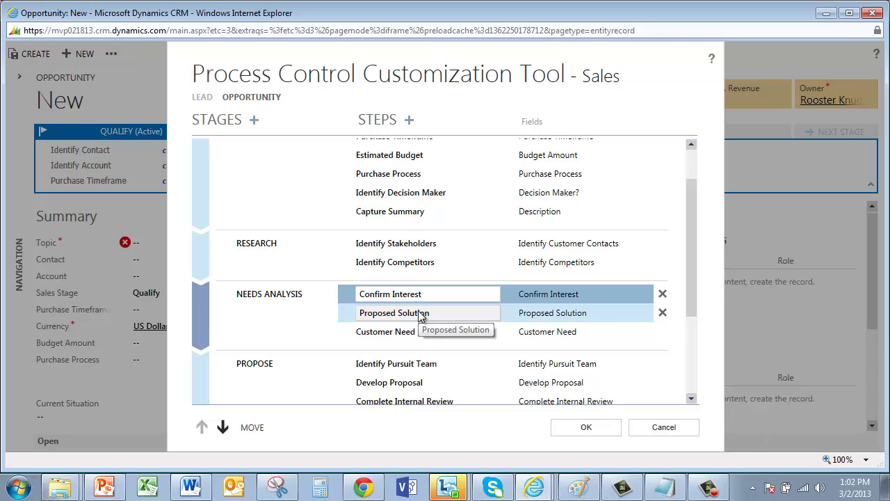
Move Proposed Solution below Customer Need, check the step order, and publish the sales process
click(421, 315)
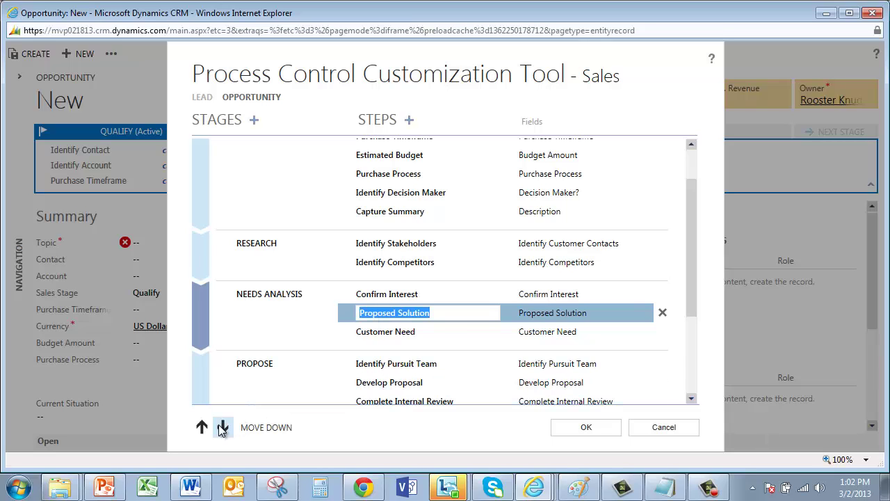
click(222, 427)
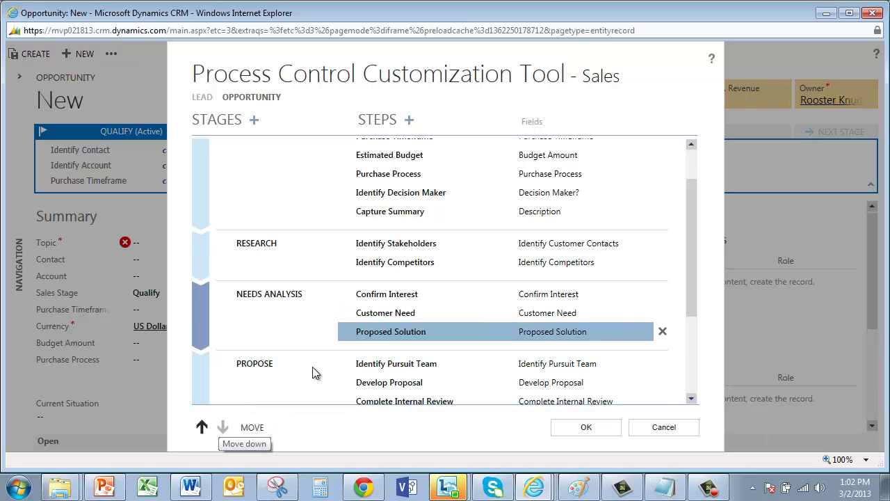
click(418, 295)
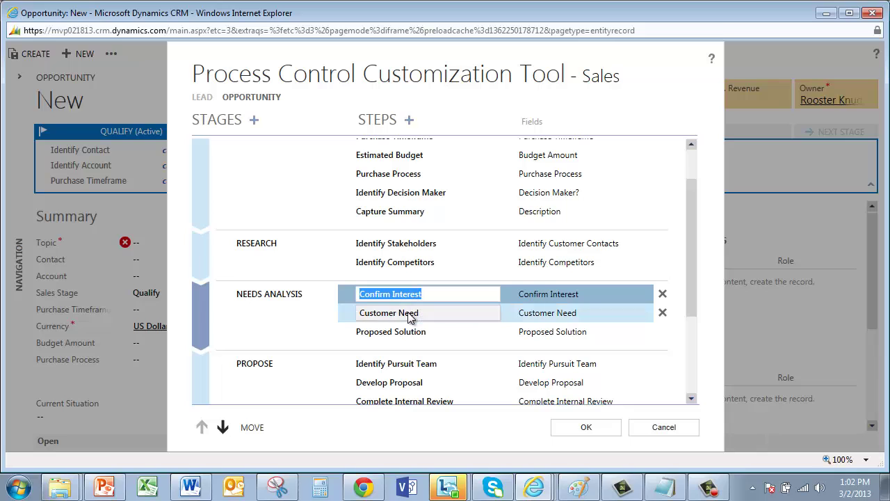
click(409, 314)
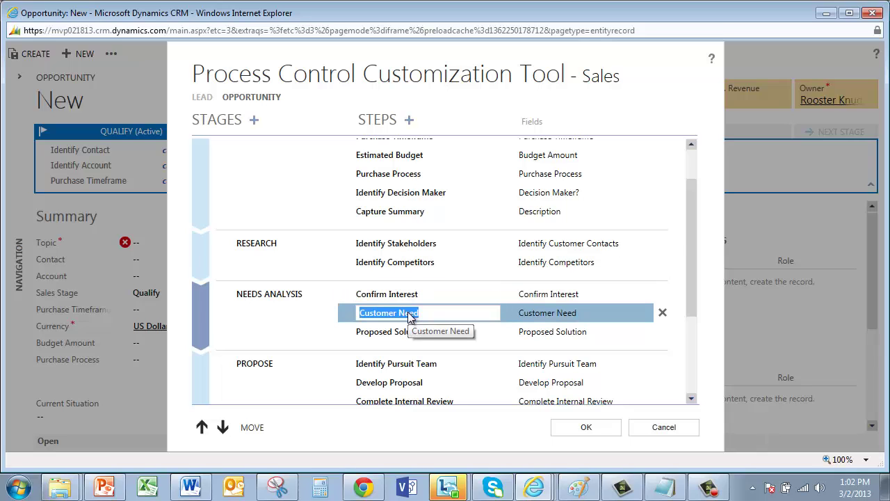
click(405, 332)
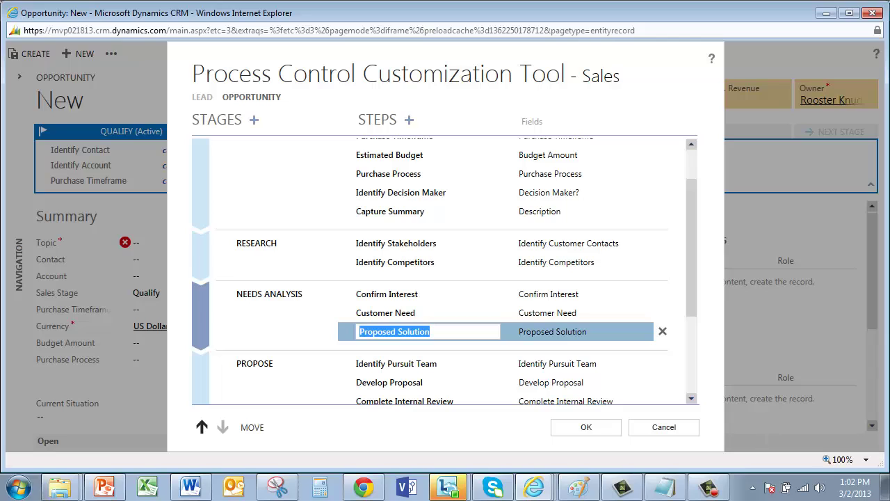
click(589, 428)
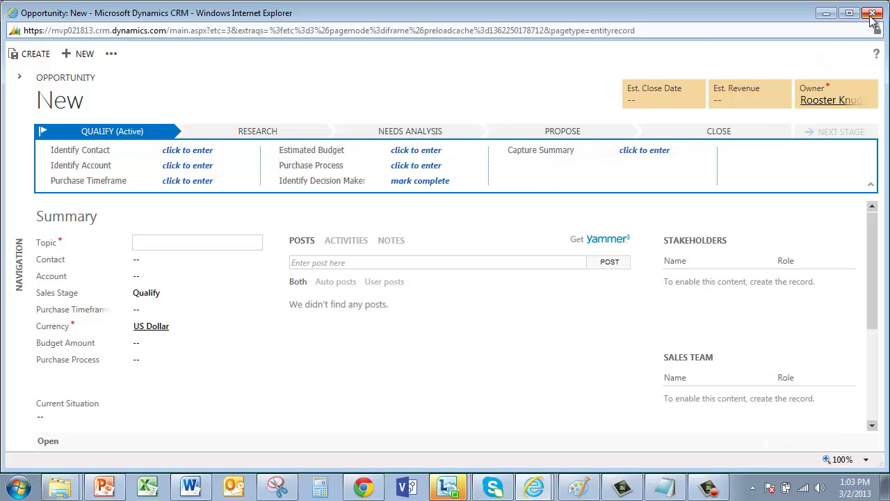
Close the form, start a new opportunity, and preview the Research and Needs Analysis stage steps
click(872, 14)
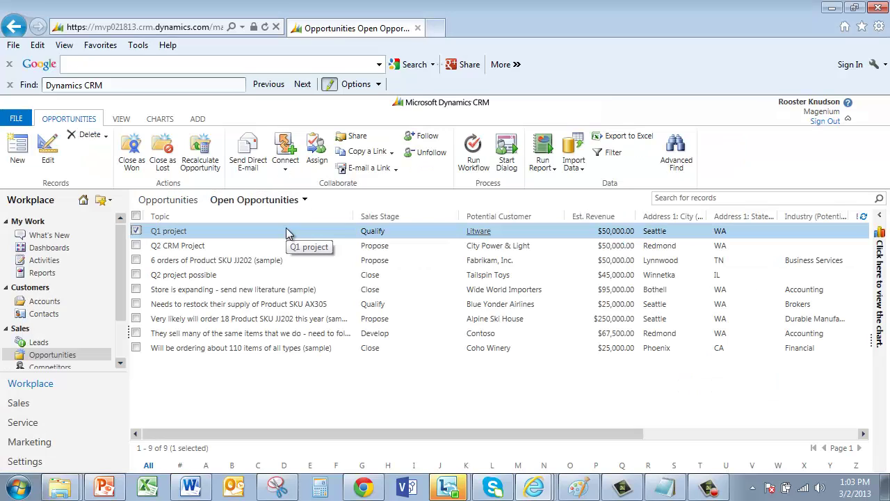
click(18, 155)
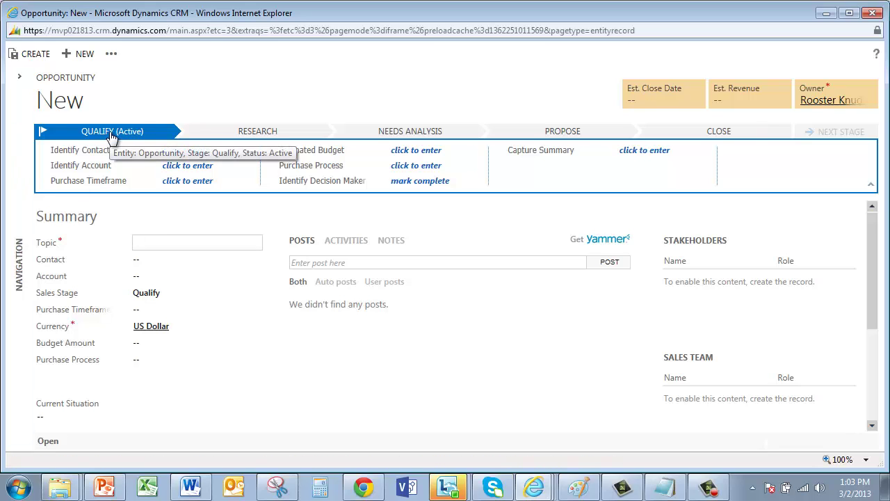
click(243, 132)
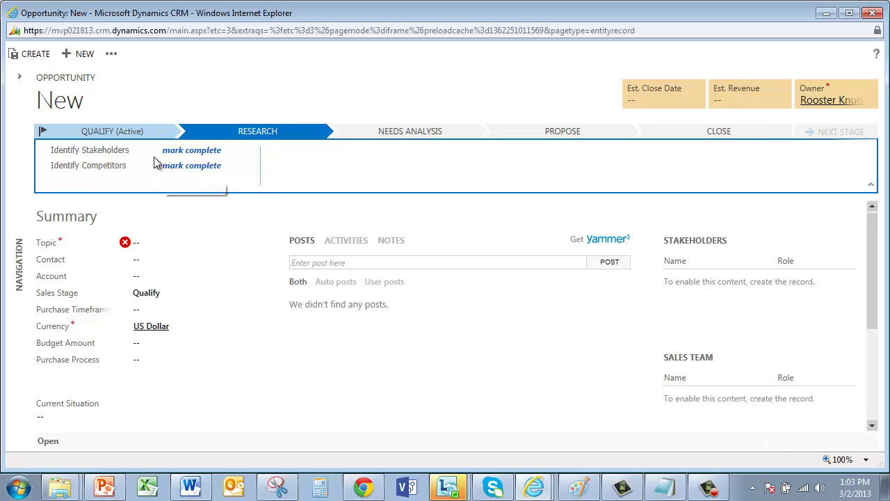
click(409, 135)
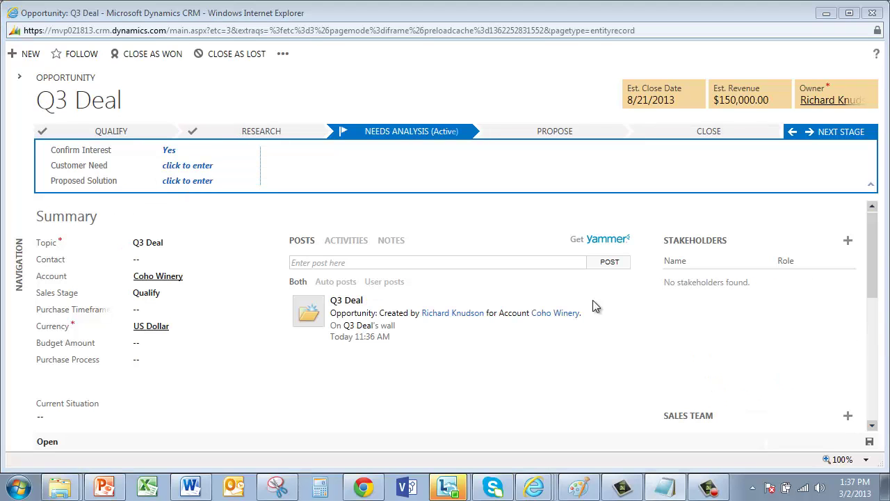
Paste the requirements into Customer Need and the solution text into Proposed Solution, then close Q3 Deal
click(218, 167)
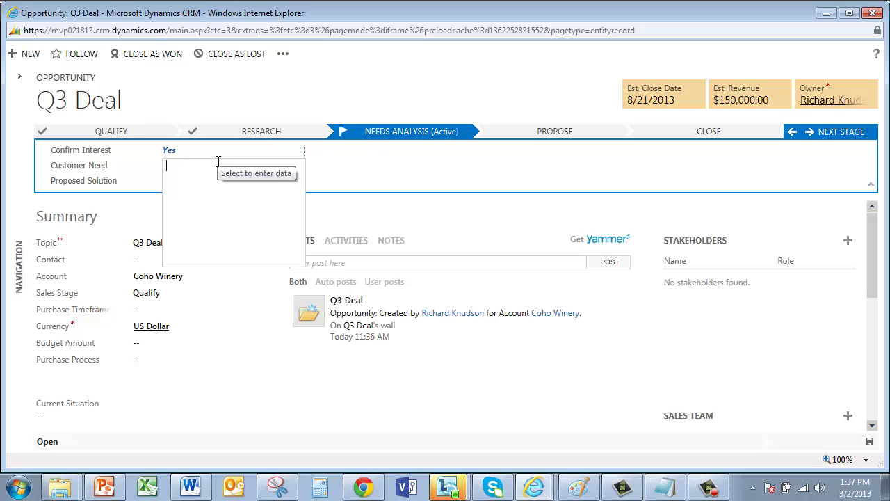
key(ctrl+v)
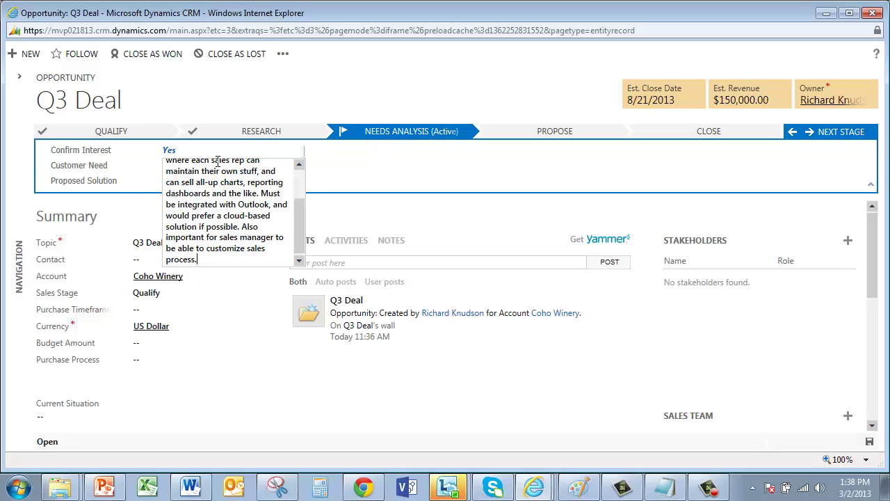
key(Tab)
text(Dynamics CRM can meet all those requirements: cloud or on-premise options, integrated with Outlook, pipeline reports & charts out of the box, and now sales managers can even customize the organization's sales process!)
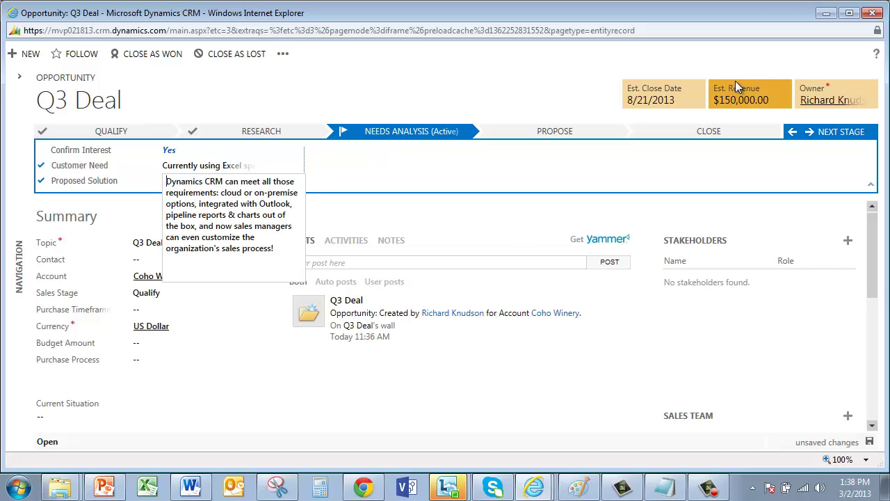
click(874, 13)
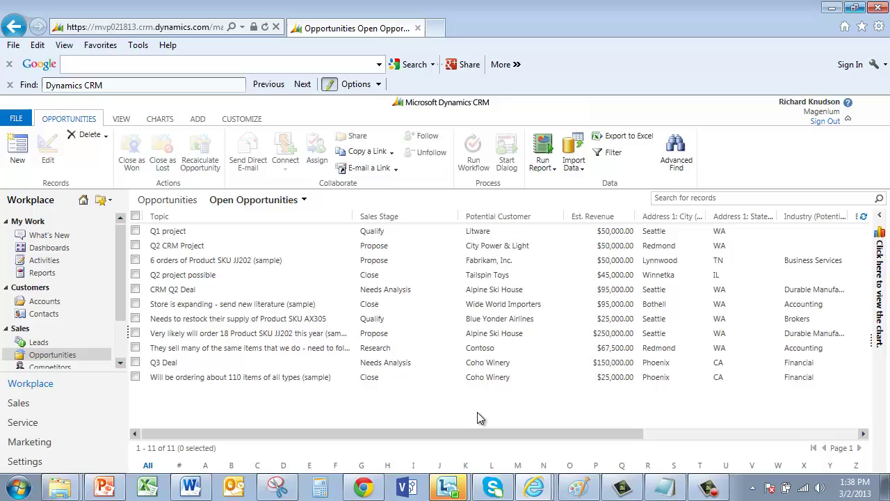